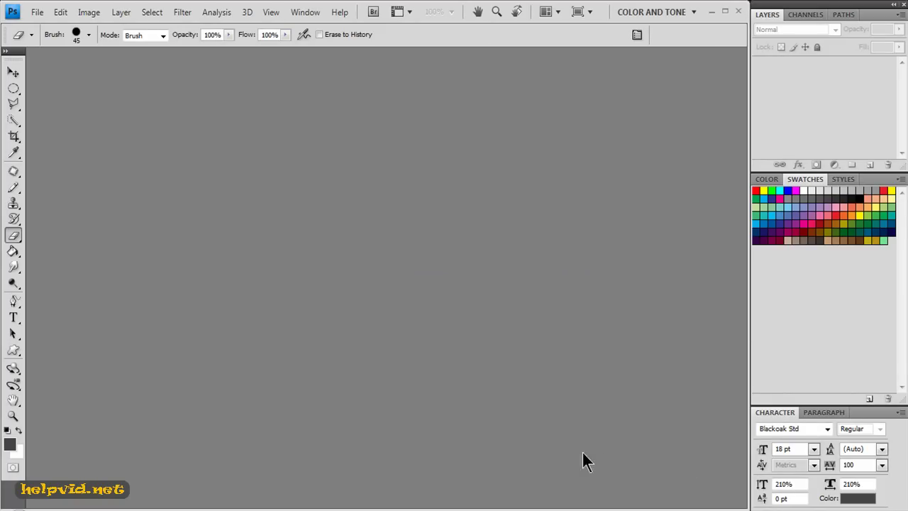
Create a new 500 x 300 px document with a White background, then select the Move tool.
left_click(36, 14)
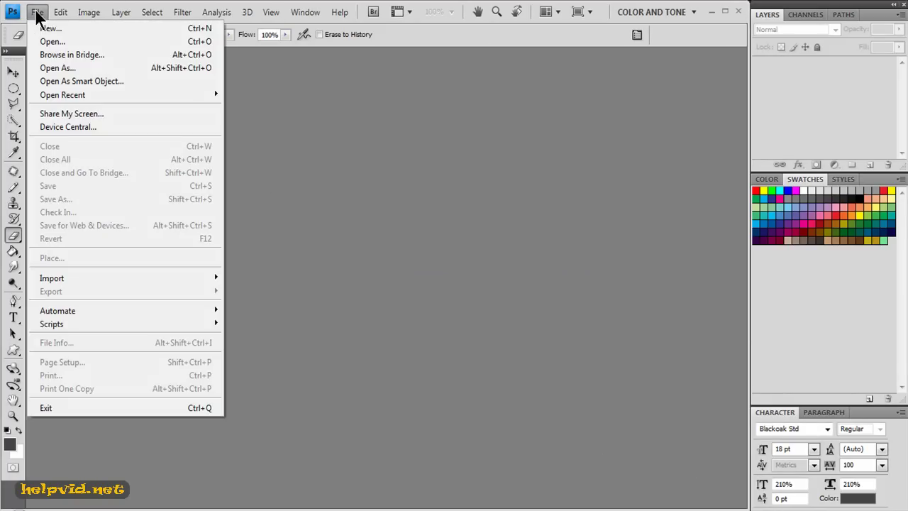
left_click(42, 29)
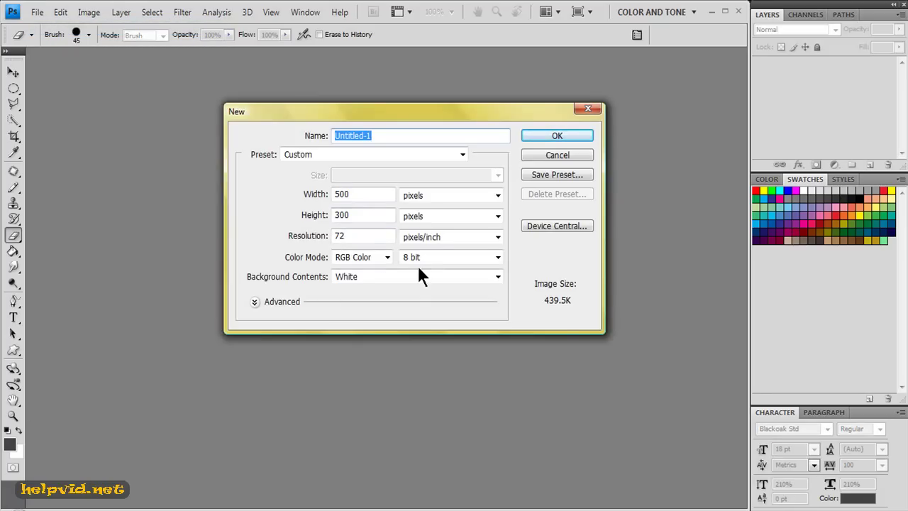
double_click(338, 198)
double_click(356, 212)
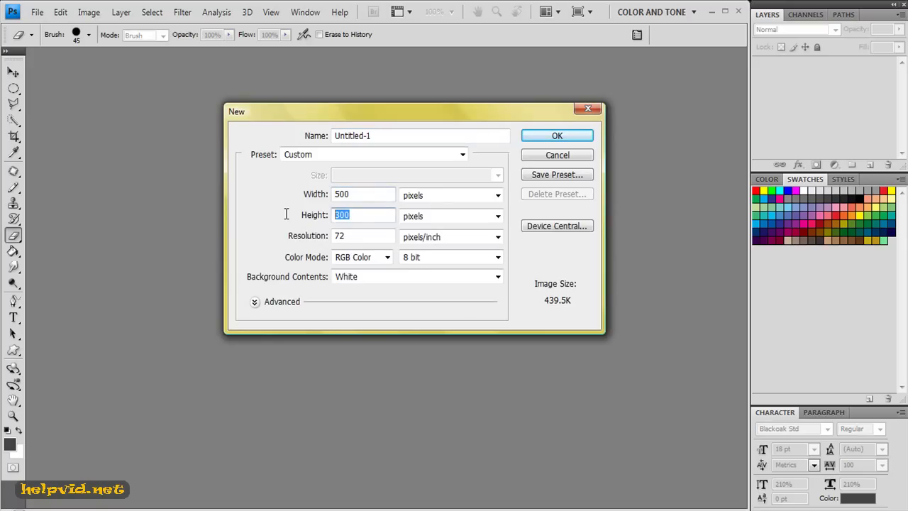
left_click(364, 277)
left_click(365, 277)
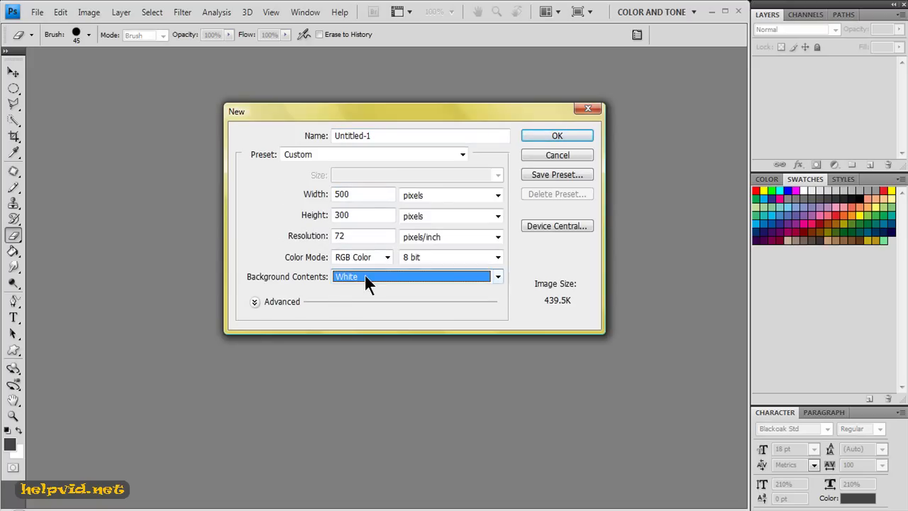
left_click(541, 137)
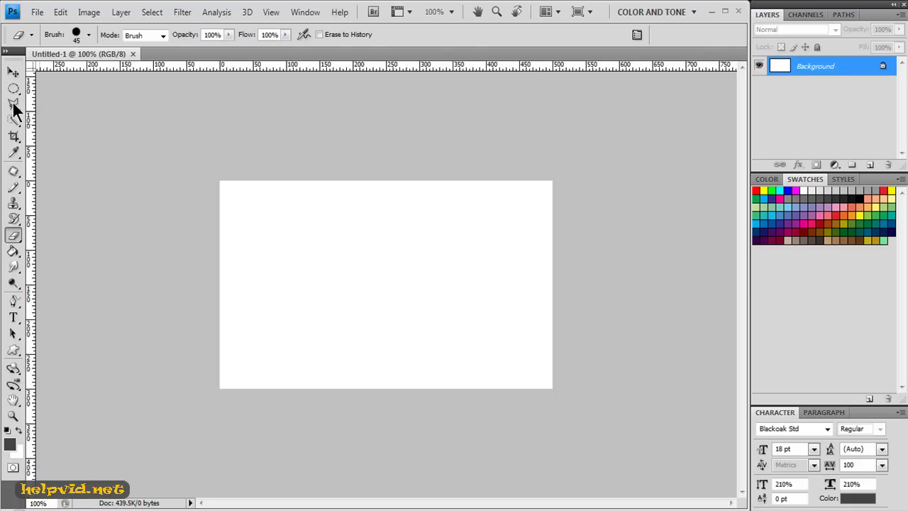
left_click(13, 72)
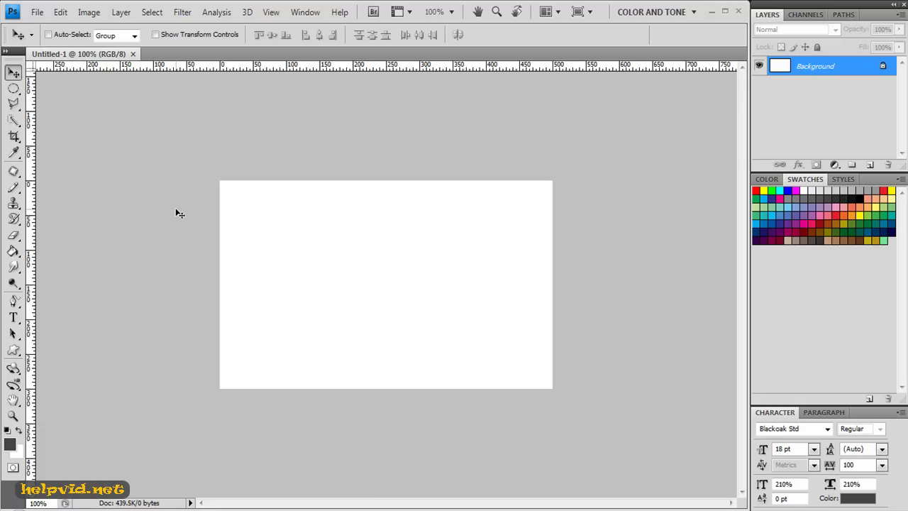
Place the barak obama JPEG into the document.
left_click(38, 11)
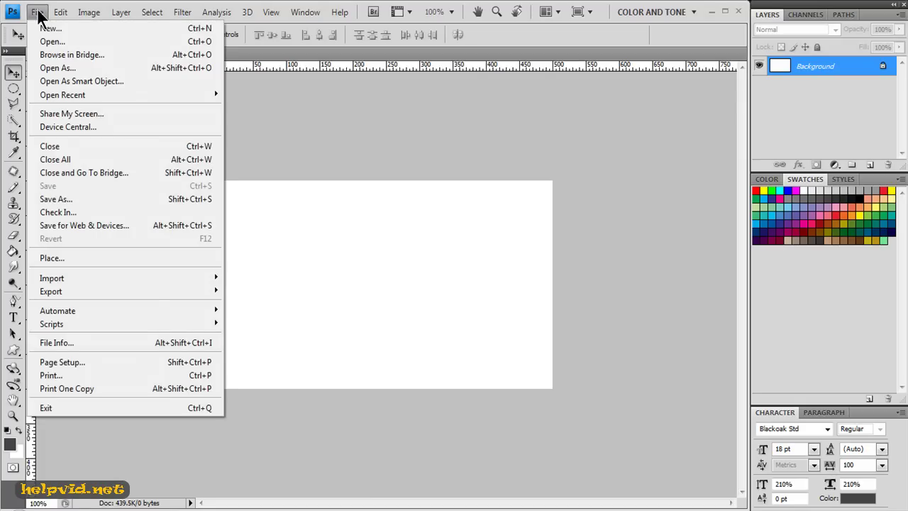
left_click(50, 257)
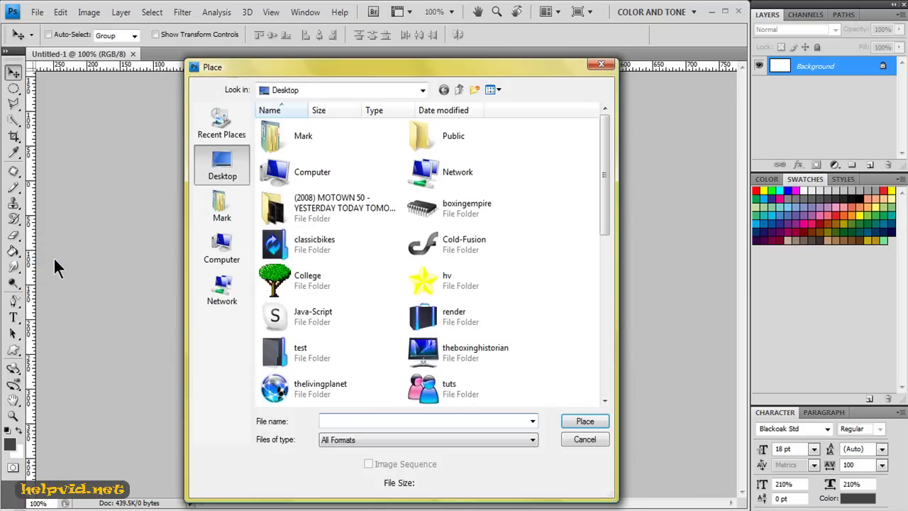
left_click_drag(602, 223, 596, 386)
left_click(461, 245)
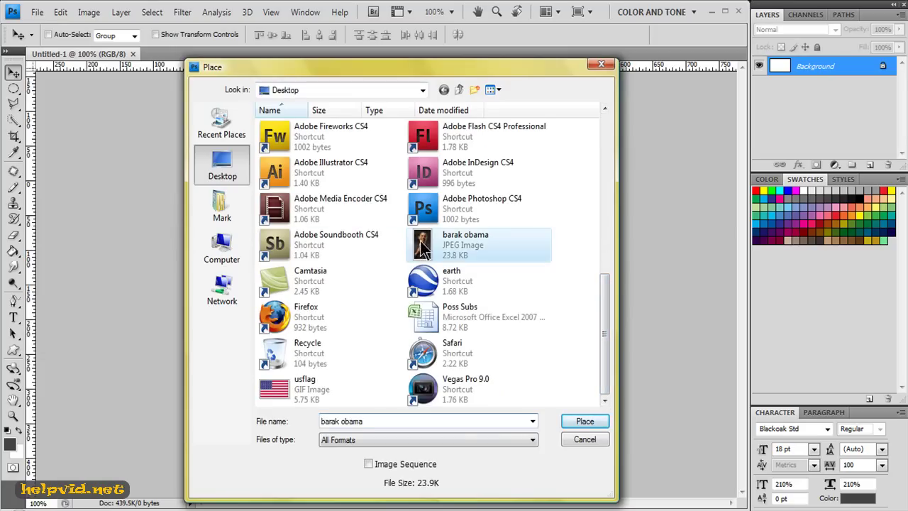
left_click(586, 421)
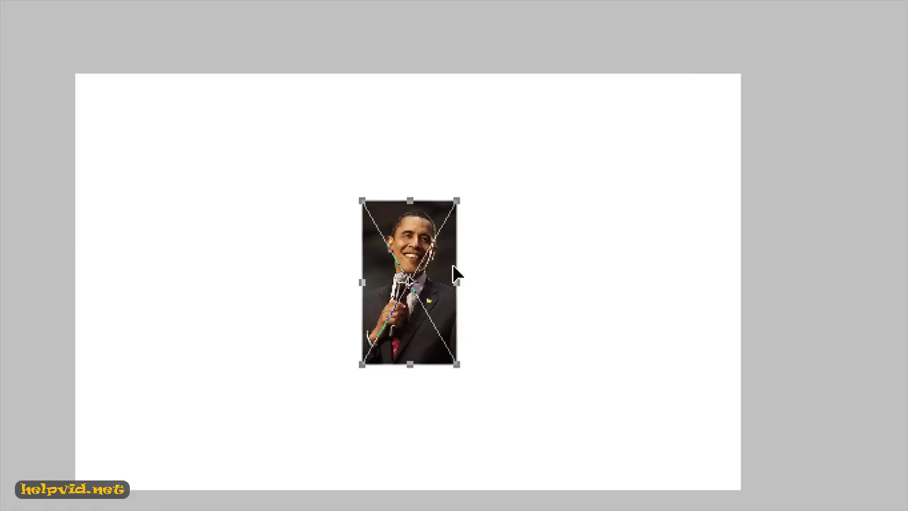
Widen and stretch the portrait down to the canvas bottom, nudge it right, and commit.
left_click_drag(453, 267, 529, 273)
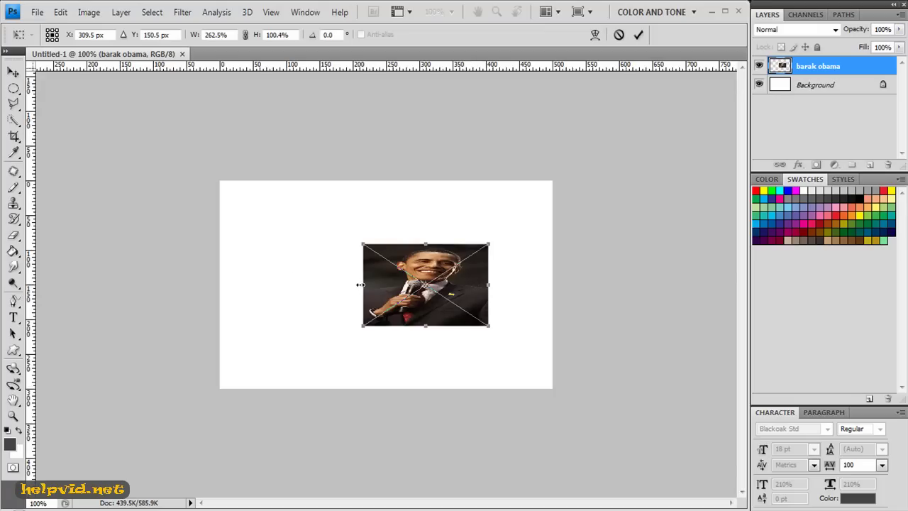
left_click_drag(361, 284, 263, 285)
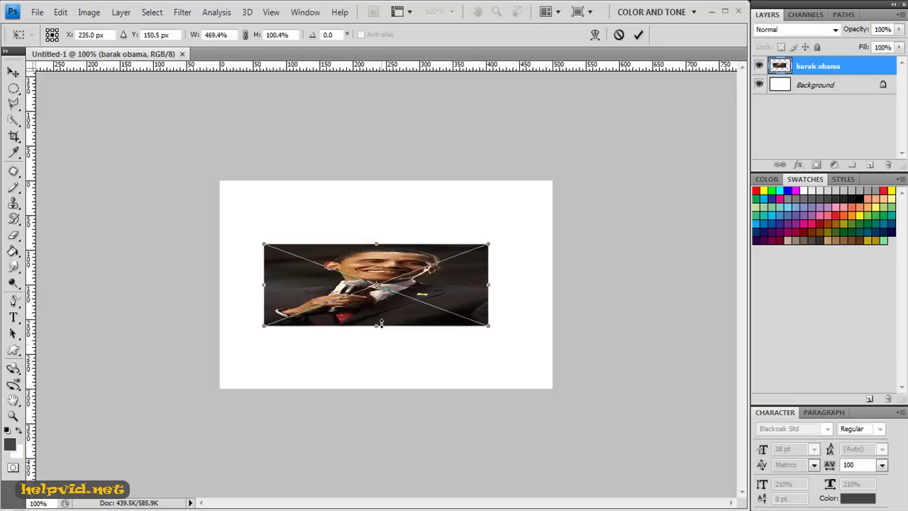
left_click_drag(377, 325, 379, 384)
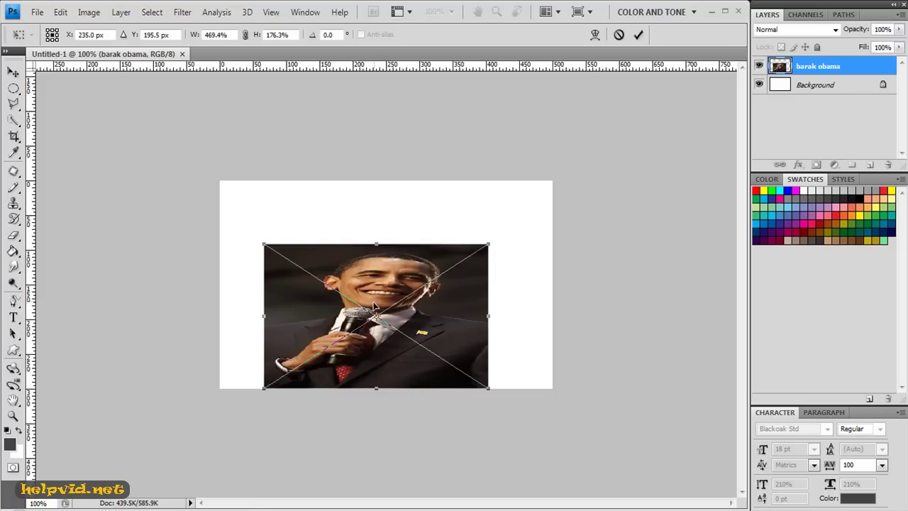
mouse_move(379, 292)
left_mouse_down()
mouse_move(385, 273)
mouse_move(381, 292)
left_mouse_up()
key("Right")
key("Right")
key("Right")
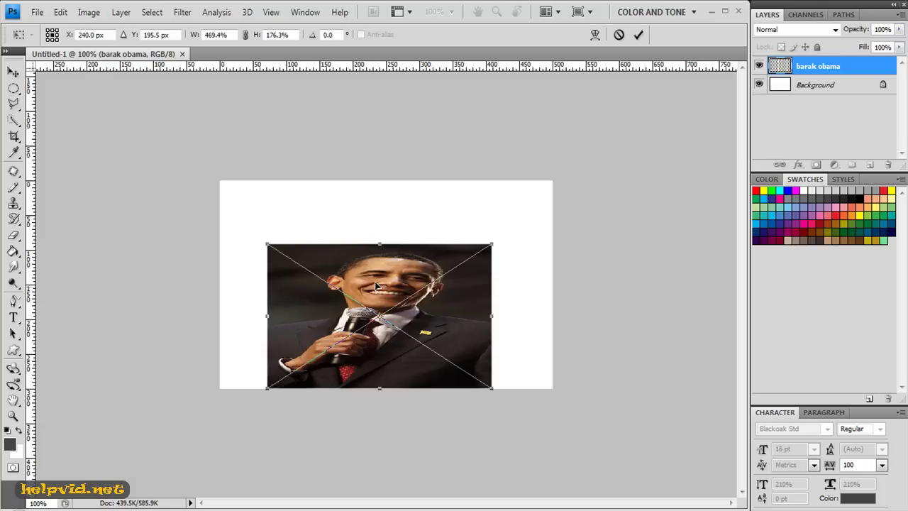
right_click(373, 279)
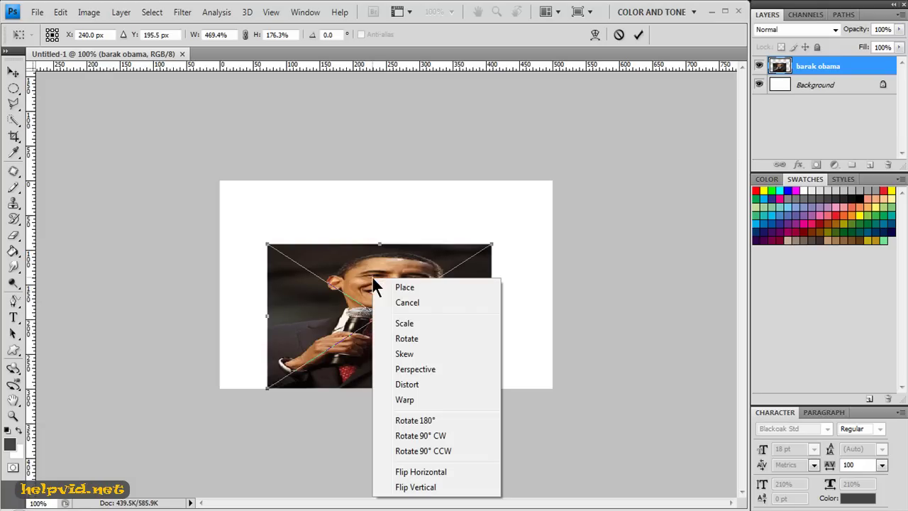
left_click(413, 287)
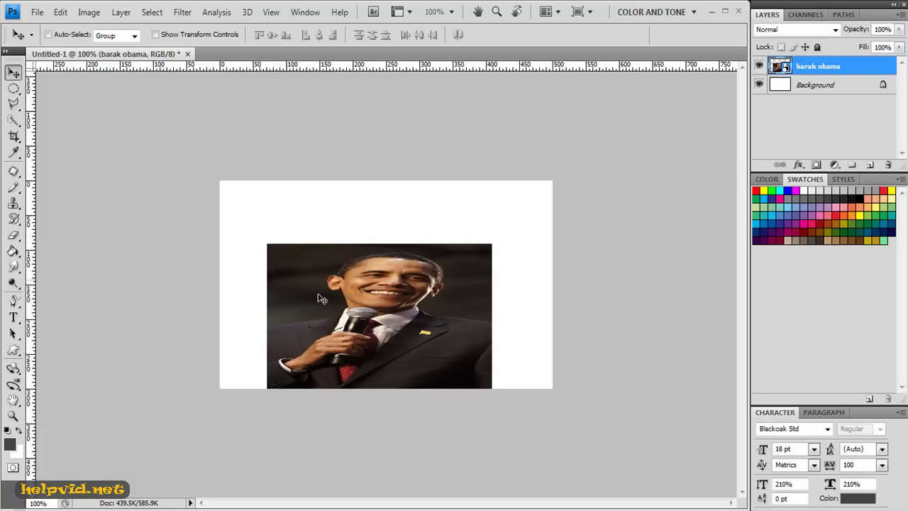
Place the usflag image into the document.
left_click(36, 13)
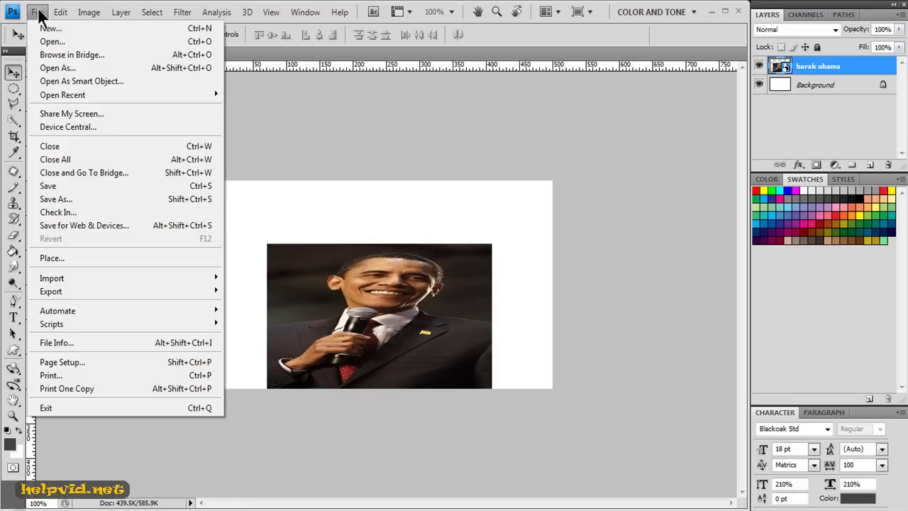
left_click(49, 257)
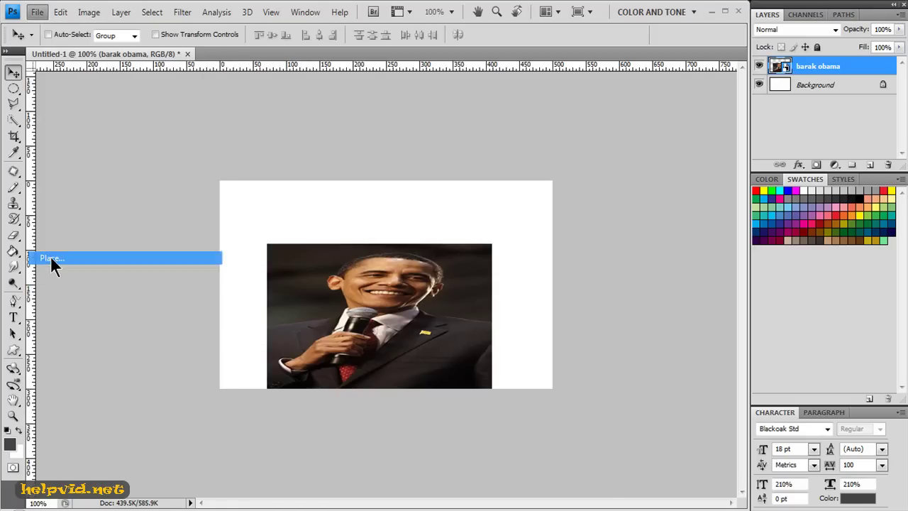
left_click_drag(598, 196, 599, 387)
left_click(334, 398)
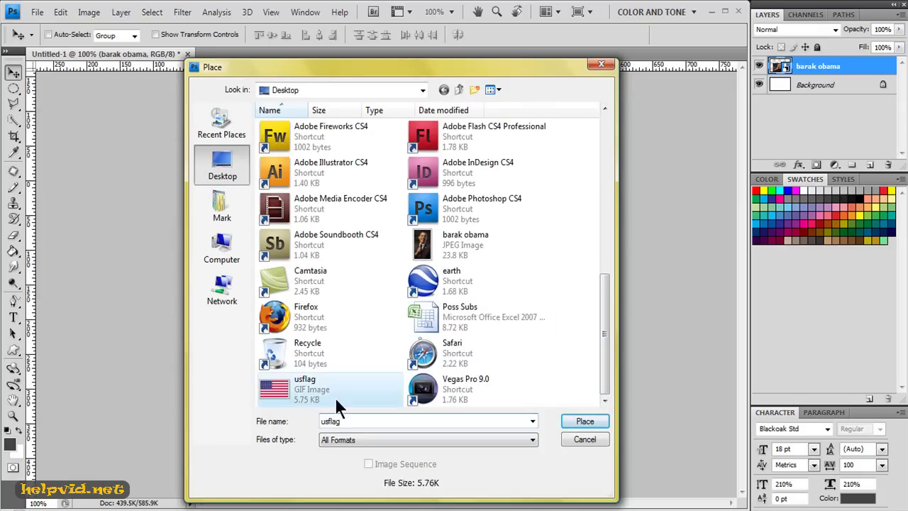
left_click(578, 422)
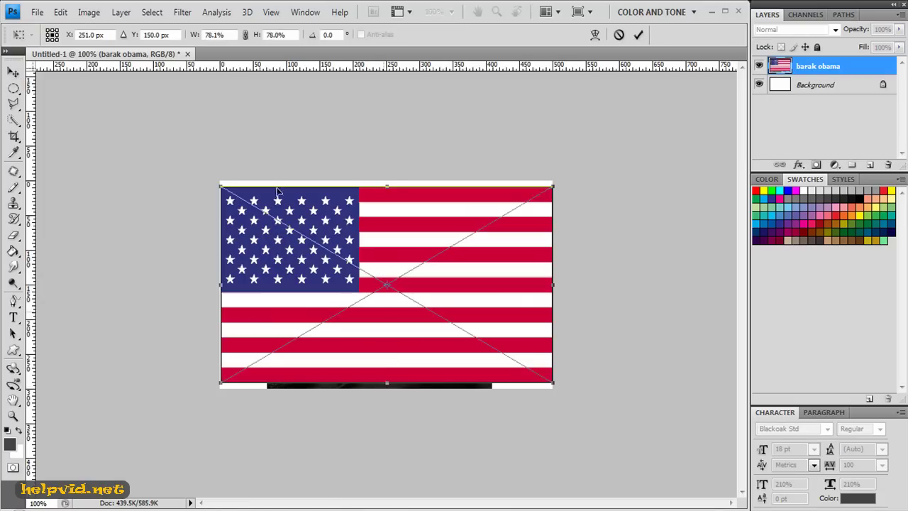
Stretch the flag vertically to cover the full canvas and commit the placement.
left_click_drag(388, 183, 388, 177)
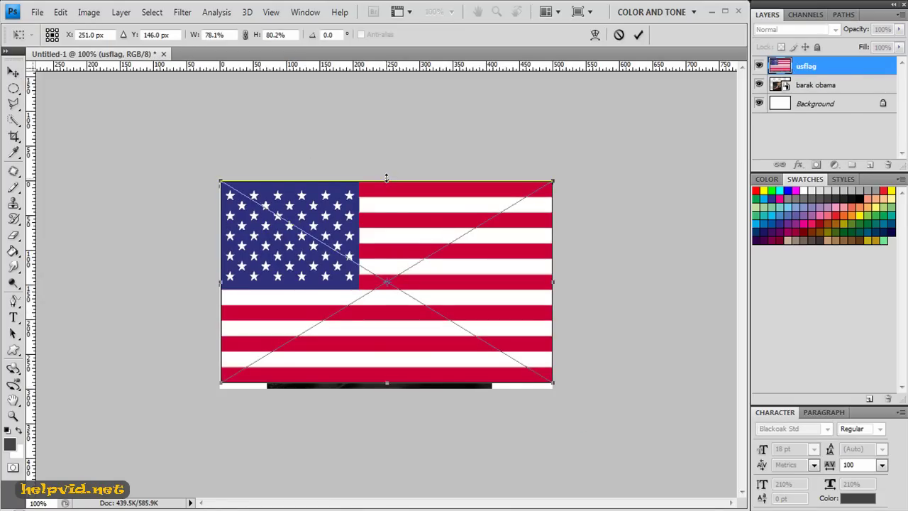
left_click_drag(388, 383, 387, 390)
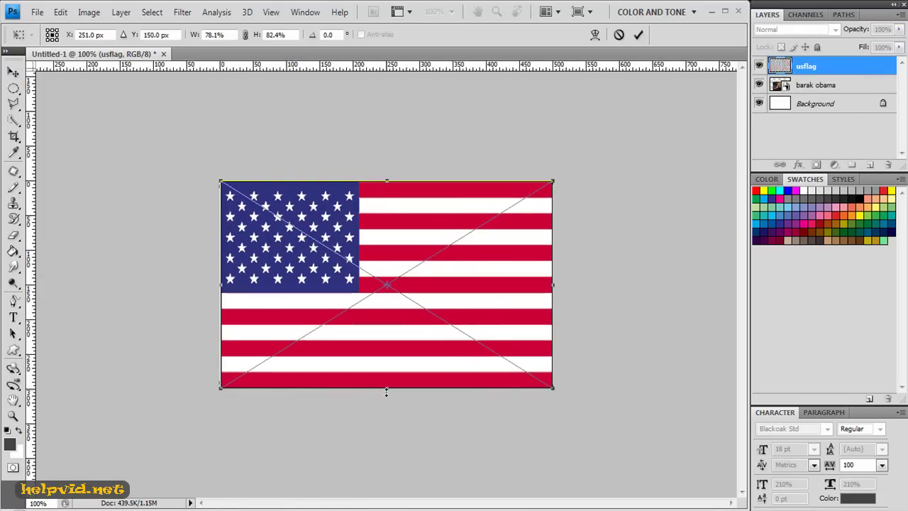
right_click(374, 194)
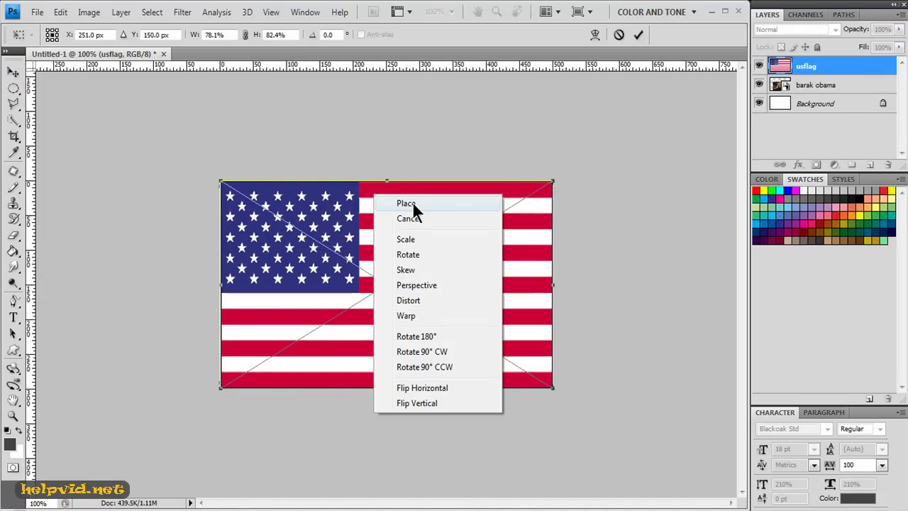
left_click(411, 203)
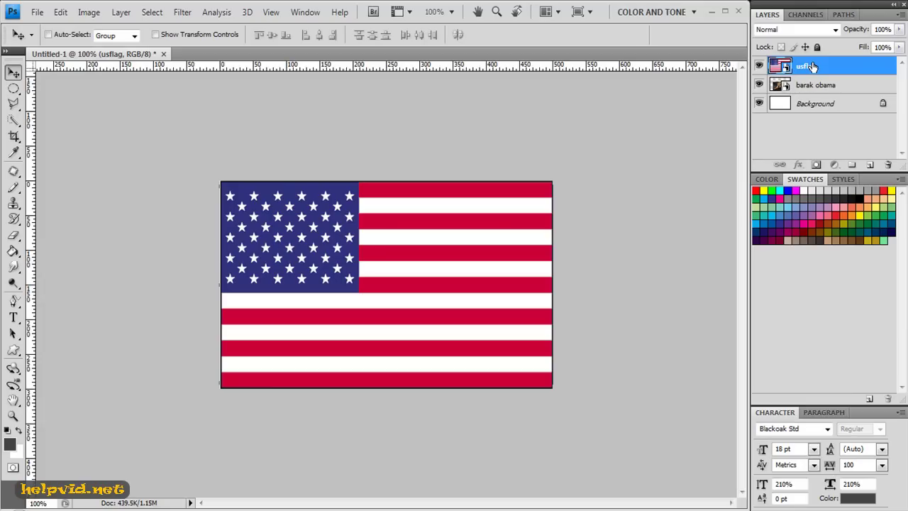
Move the usflag layer below barak obama and float the Tools panel.
left_click_drag(813, 67, 810, 91)
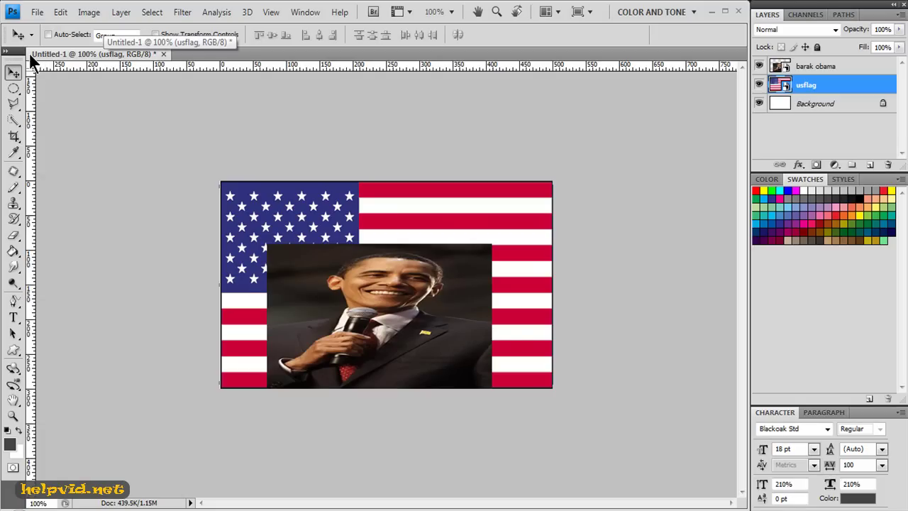
left_click_drag(20, 59, 163, 148)
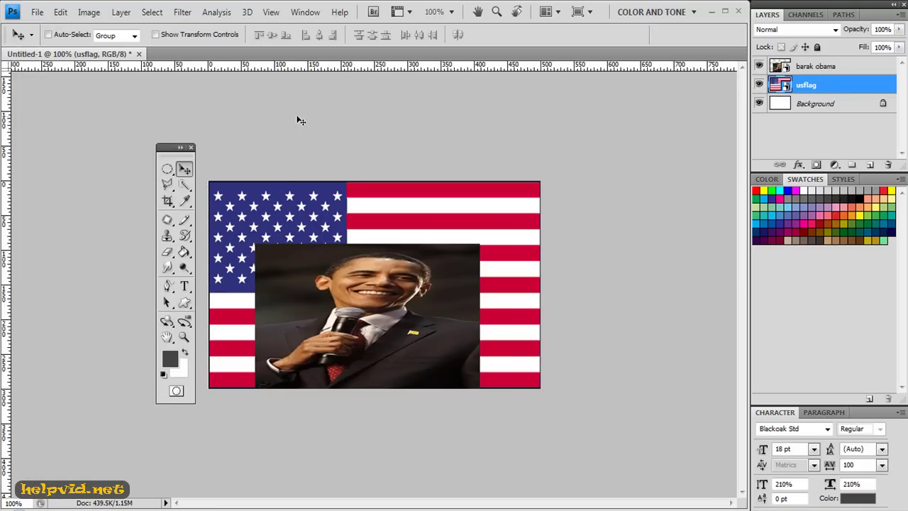
Zoom to 200% around Obama's face and select the Eraser tool.
left_click(183, 337)
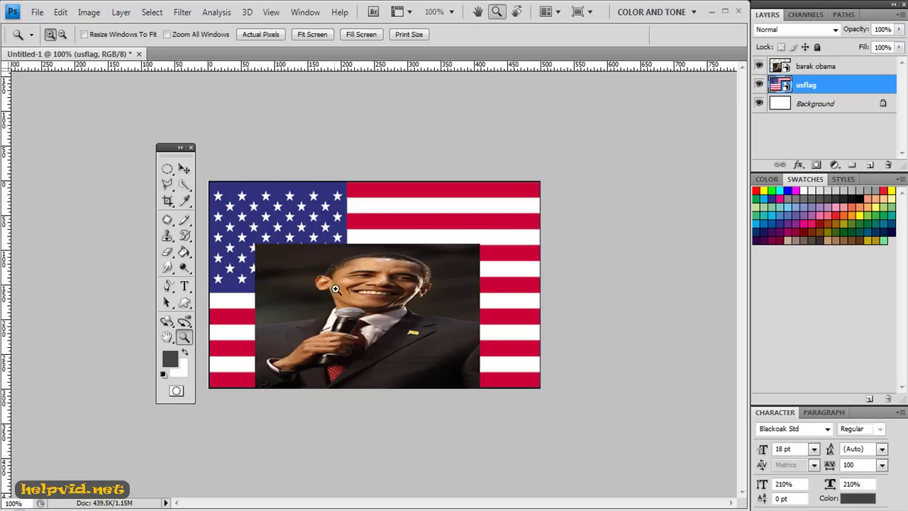
left_click(318, 315)
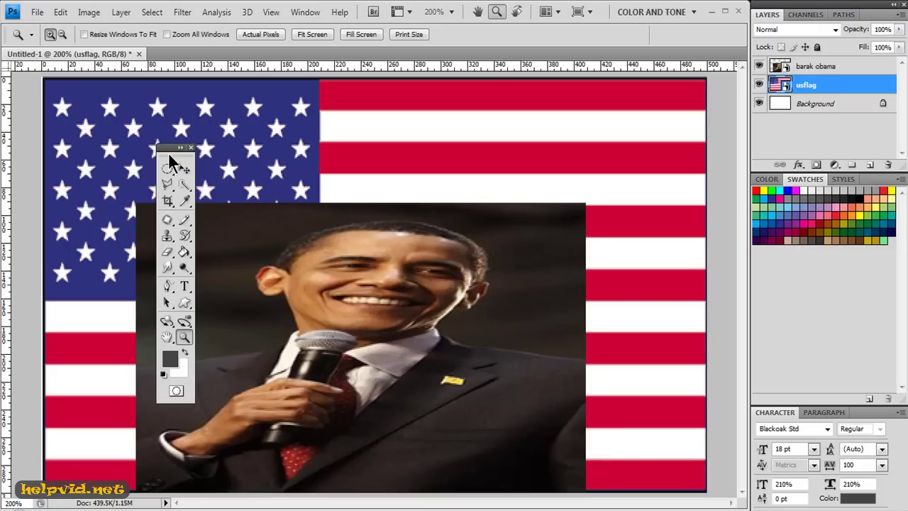
left_click_drag(169, 147, 96, 155)
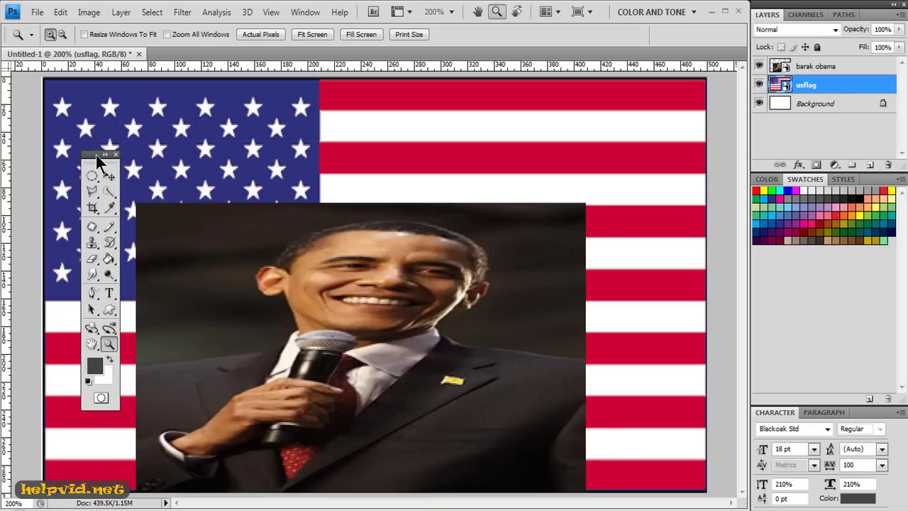
left_click(90, 260)
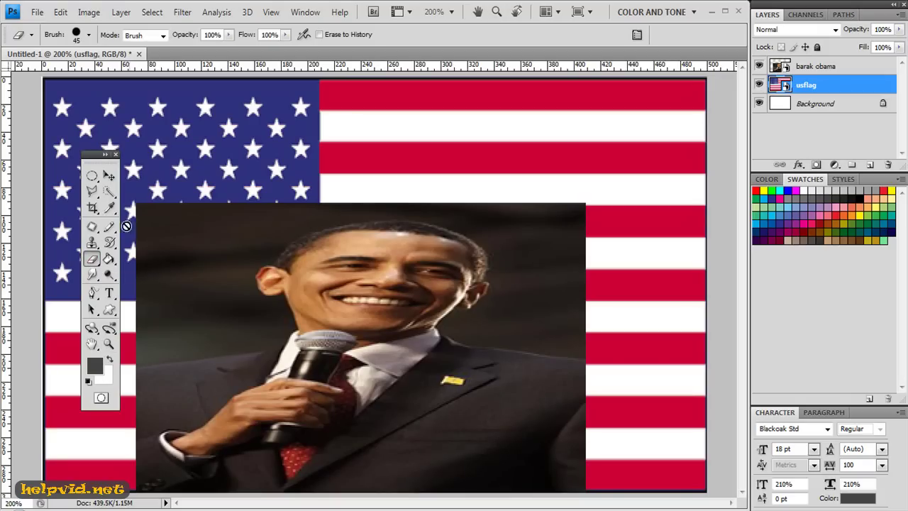
Select the barak obama layer, adjust the eraser diameter, and rasterize the smart object.
left_click(805, 67)
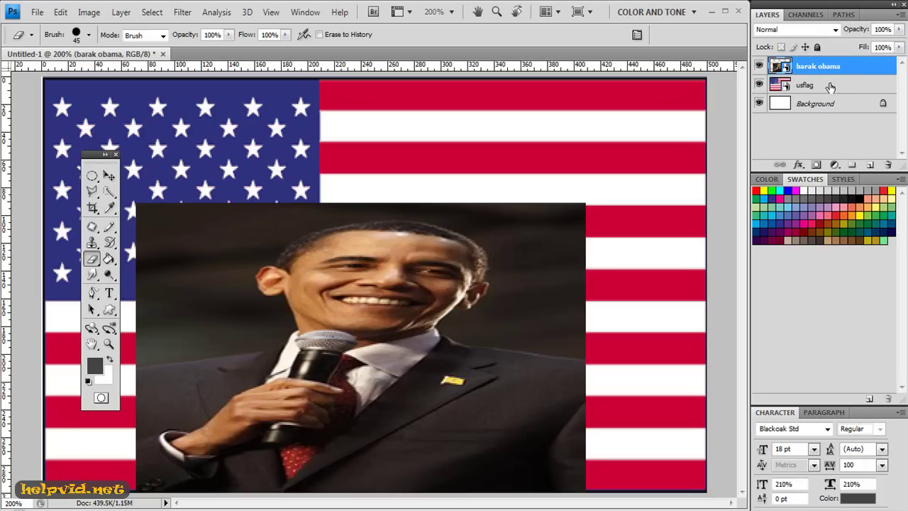
left_click(89, 35)
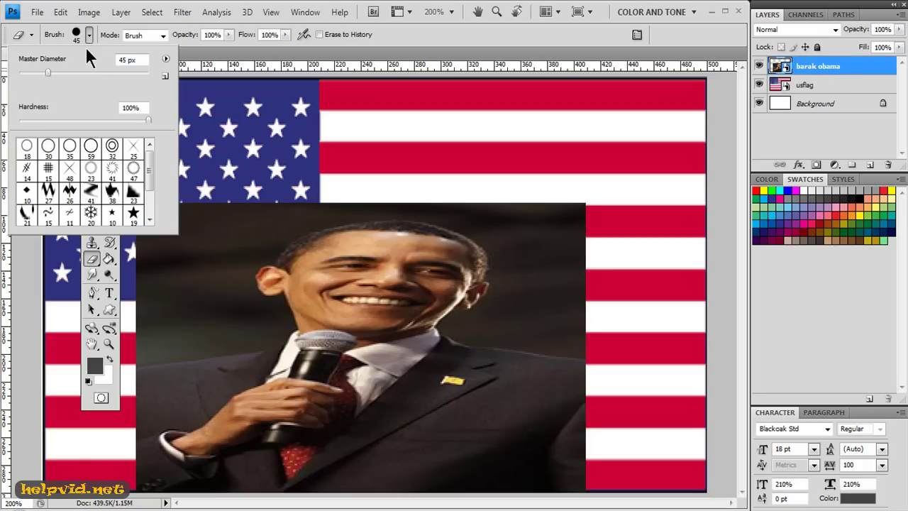
left_click_drag(48, 72, 47, 70)
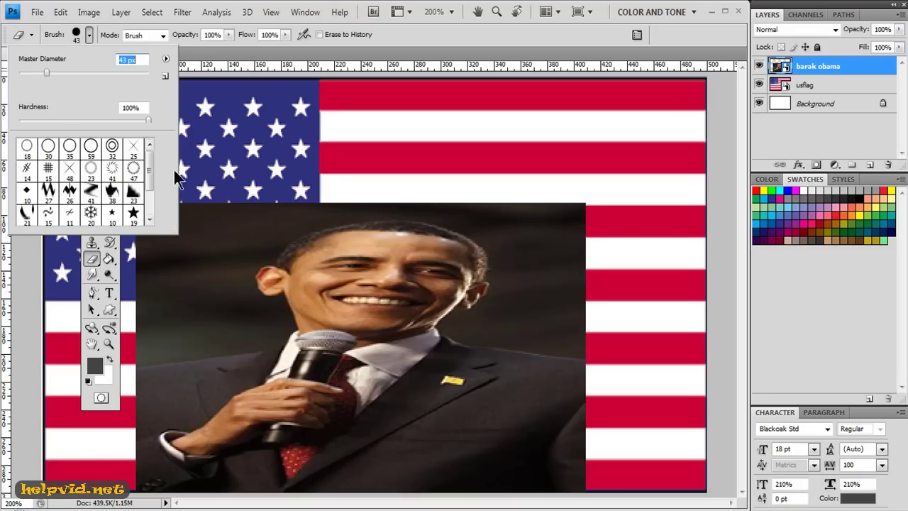
left_click(189, 200)
left_click(183, 231)
left_click(355, 211)
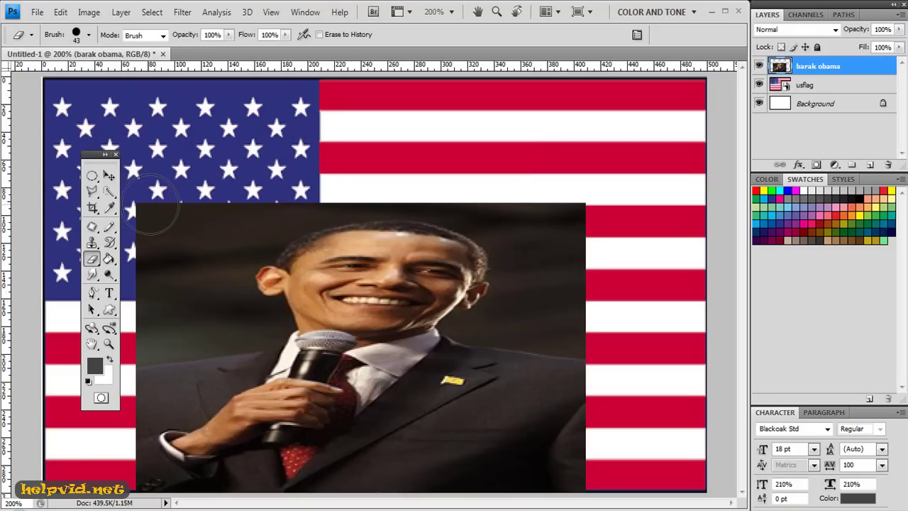
Erase the photo's top-left and upper-right corners to reveal the flag, then shrink the eraser.
mouse_move(153, 188)
left_mouse_down()
mouse_move(159, 217)
mouse_move(148, 305)
mouse_move(205, 214)
mouse_move(264, 217)
mouse_move(224, 241)
mouse_move(187, 304)
left_mouse_up()
mouse_move(162, 314)
left_mouse_down()
mouse_move(184, 305)
mouse_move(159, 302)
left_mouse_up()
mouse_move(532, 195)
left_mouse_down()
mouse_move(577, 295)
mouse_move(570, 203)
mouse_move(531, 213)
mouse_move(508, 203)
mouse_move(540, 279)
mouse_move(586, 311)
mouse_move(578, 300)
left_mouse_up()
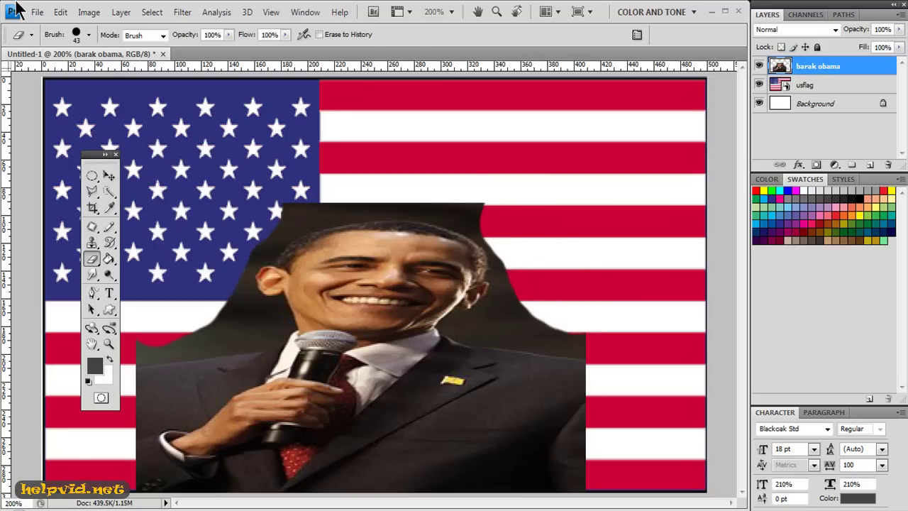
left_click(89, 35)
left_click_drag(45, 71, 33, 71)
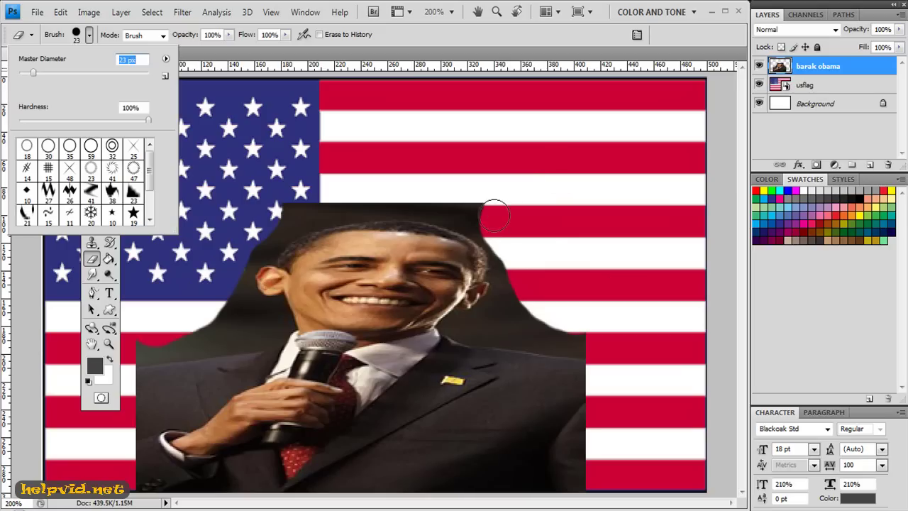
With a 23 px eraser, trim the photo's top edge and the dark area right of the head.
left_click(470, 200)
mouse_move(468, 201)
left_mouse_down()
mouse_move(422, 191)
mouse_move(305, 193)
mouse_move(284, 210)
mouse_move(242, 213)
mouse_move(134, 348)
mouse_move(150, 333)
mouse_move(191, 328)
mouse_move(245, 333)
mouse_move(257, 323)
mouse_move(232, 303)
mouse_move(226, 314)
mouse_move(238, 281)
mouse_move(224, 277)
left_mouse_up()
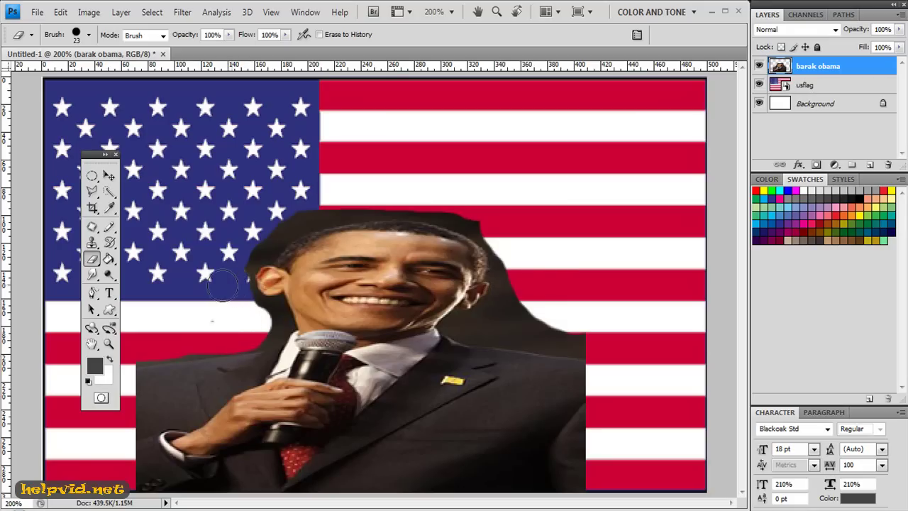
mouse_move(503, 244)
left_mouse_down()
mouse_move(512, 284)
mouse_move(491, 319)
mouse_move(582, 325)
left_mouse_up()
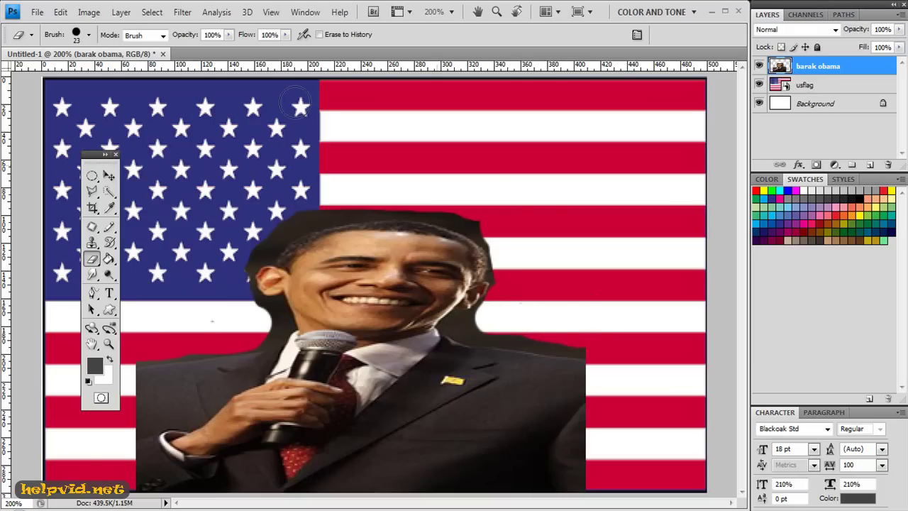
At 10 px, clear dark fringes along the neck and hair, then reduce the eraser to 3 px.
left_click(89, 34)
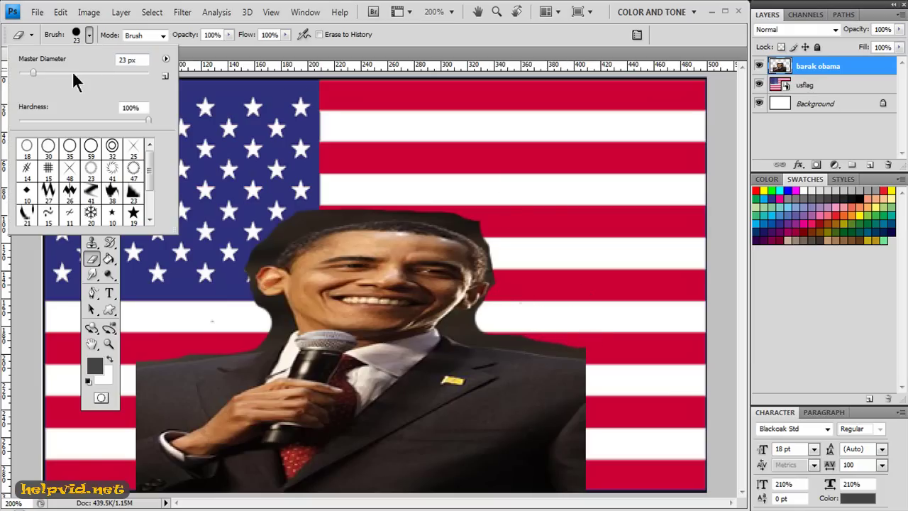
left_click_drag(31, 74, 25, 72)
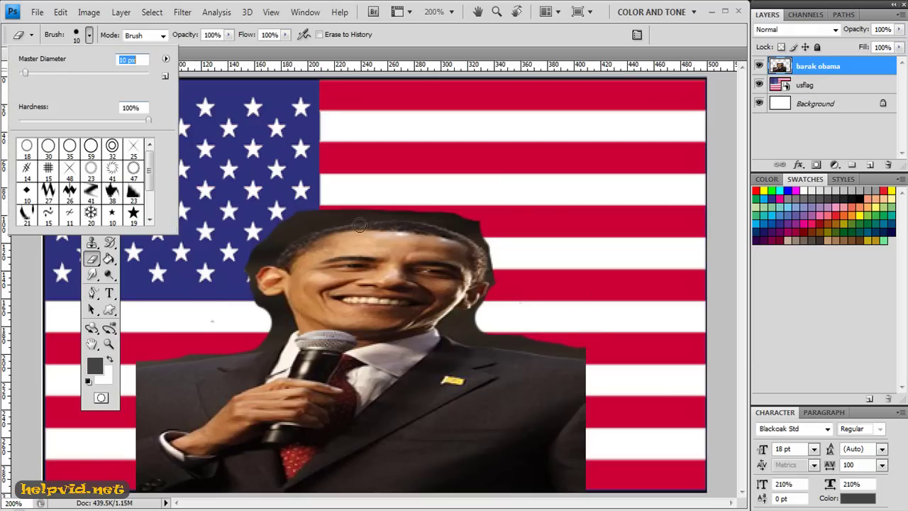
mouse_move(465, 323)
left_mouse_down()
mouse_move(449, 323)
mouse_move(581, 348)
mouse_move(568, 331)
left_mouse_up()
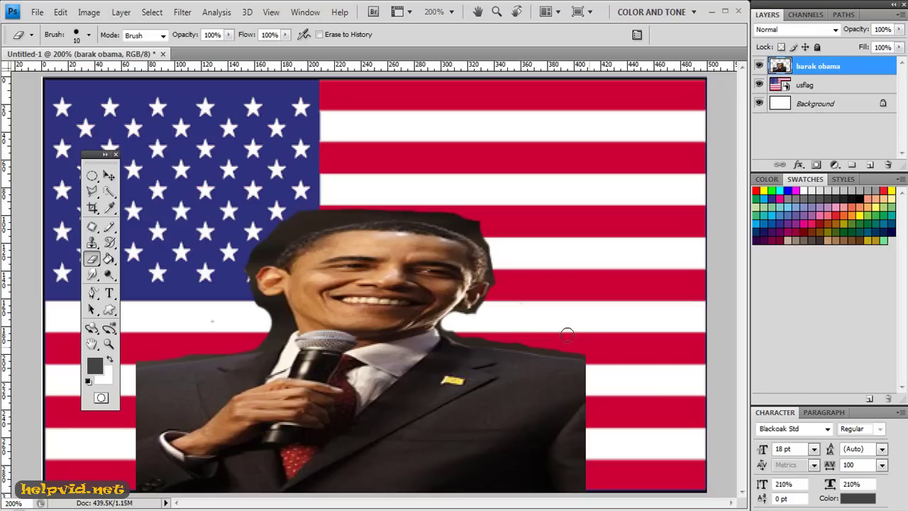
mouse_move(450, 213)
left_mouse_down()
mouse_move(472, 217)
mouse_move(484, 233)
mouse_move(436, 211)
mouse_move(335, 209)
mouse_move(299, 214)
mouse_move(243, 257)
left_mouse_up()
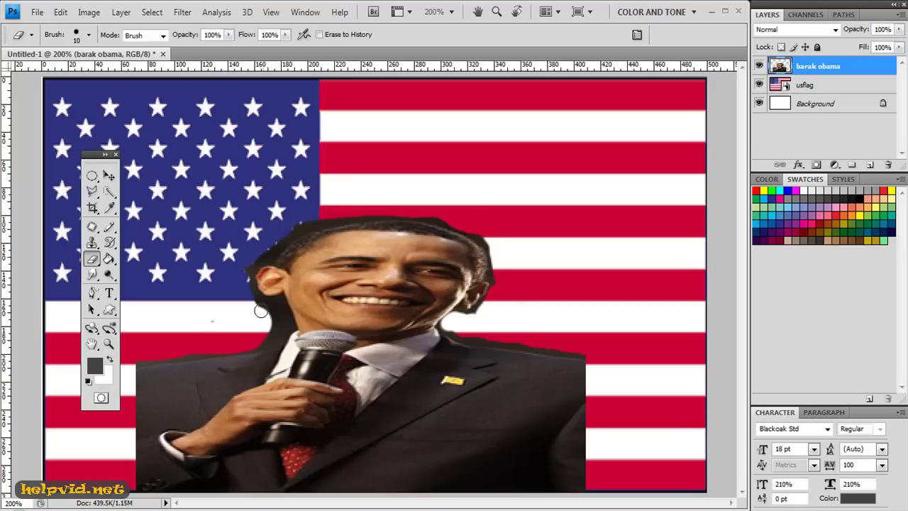
left_click_drag(274, 315, 249, 331)
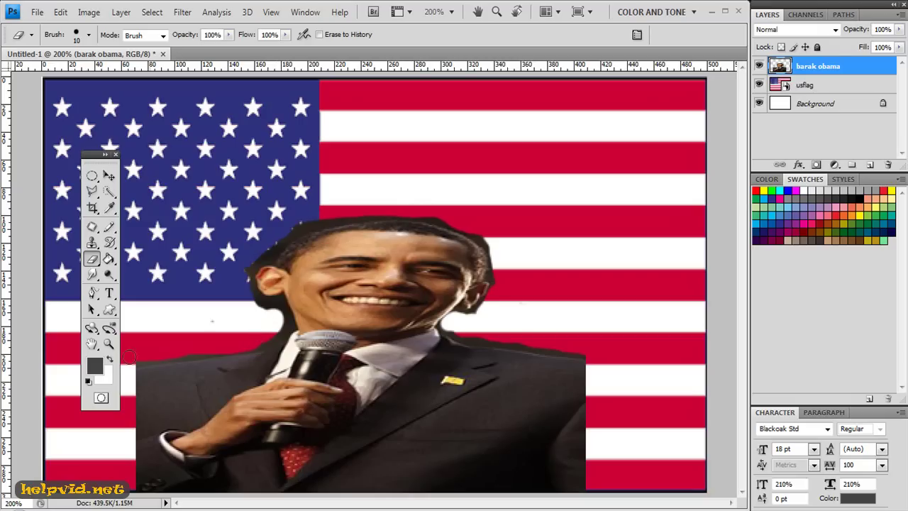
left_click(89, 35)
left_click_drag(24, 72, 20, 71)
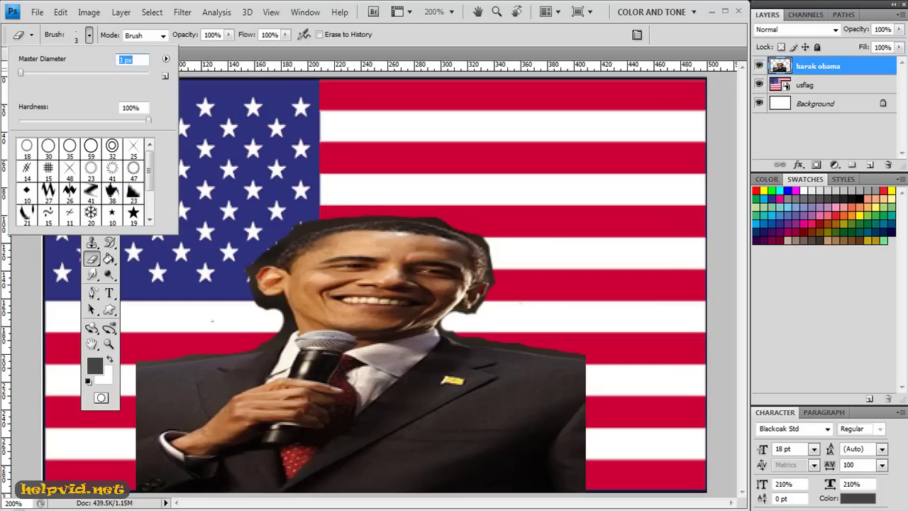
With the 3 px eraser, remove the dark halo beside the right face and shoulder edge.
key("Return")
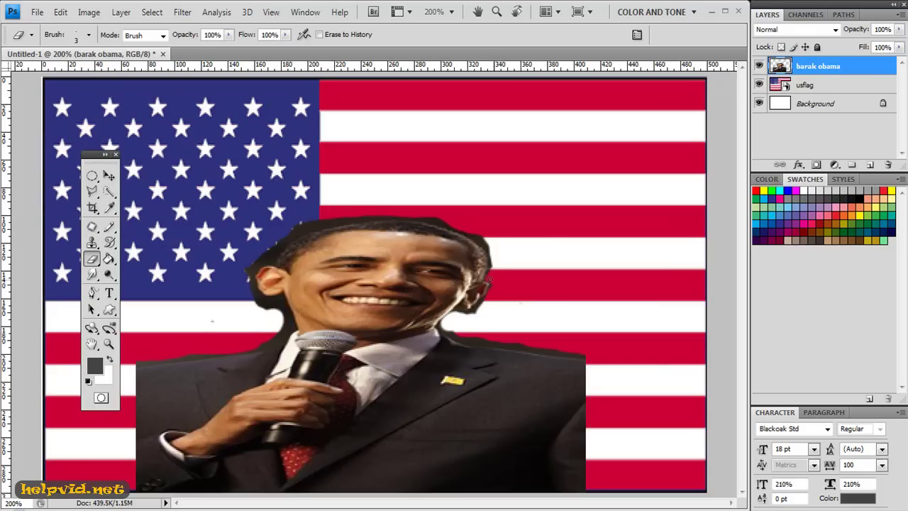
left_click_drag(486, 293, 440, 329)
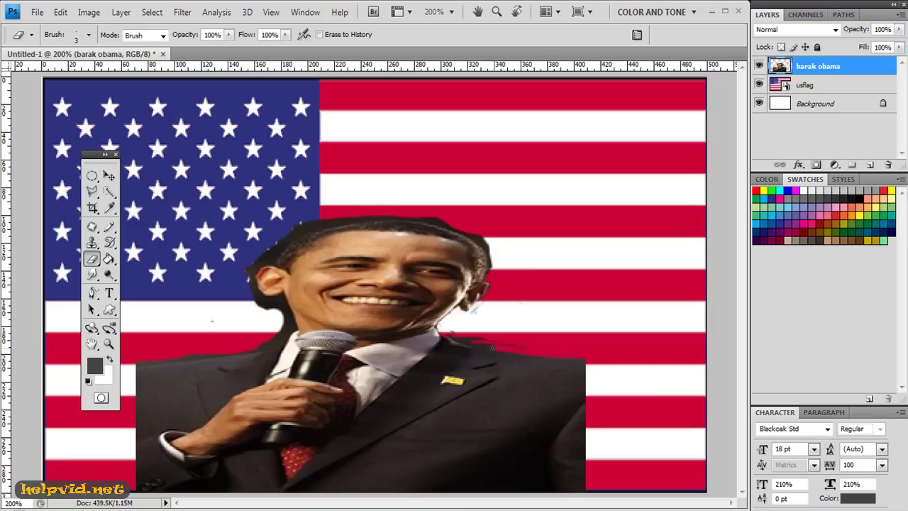
left_click_drag(491, 347, 474, 343)
left_click(88, 34)
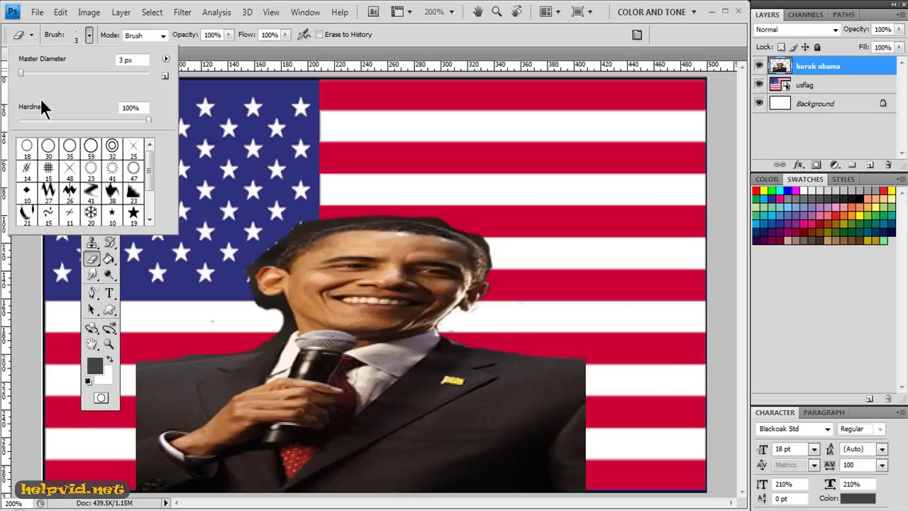
Enlarge the eraser to 5 px and trim dark pixels along the right and top-left hair edges.
left_click_drag(20, 73, 22, 73)
left_click(405, 213)
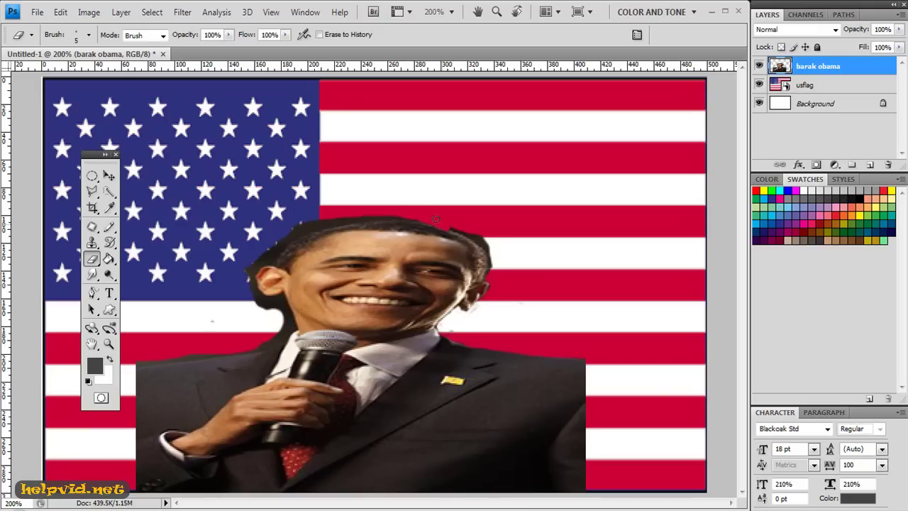
mouse_move(460, 229)
left_mouse_down()
mouse_move(483, 244)
mouse_move(490, 270)
mouse_move(479, 243)
mouse_move(490, 247)
mouse_move(473, 239)
left_mouse_up()
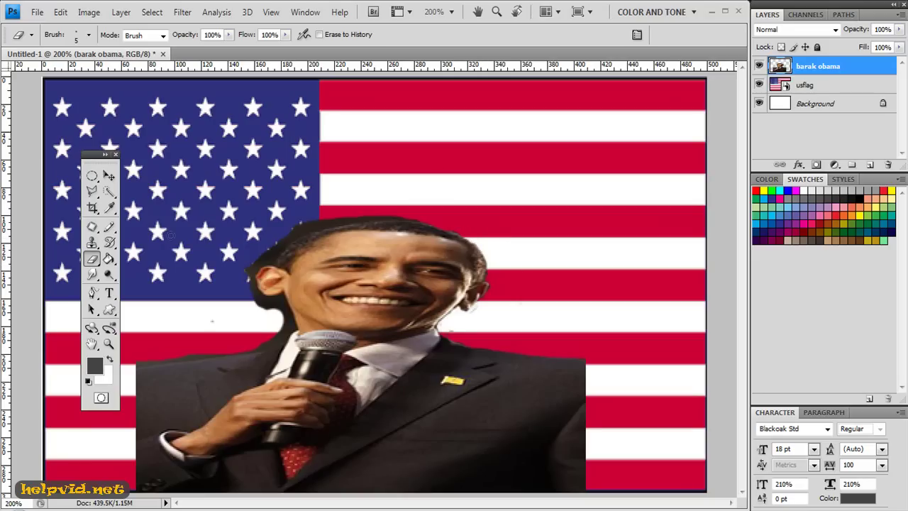
mouse_move(274, 247)
left_mouse_down()
mouse_move(299, 227)
mouse_move(297, 237)
mouse_move(318, 224)
mouse_move(421, 219)
left_mouse_up()
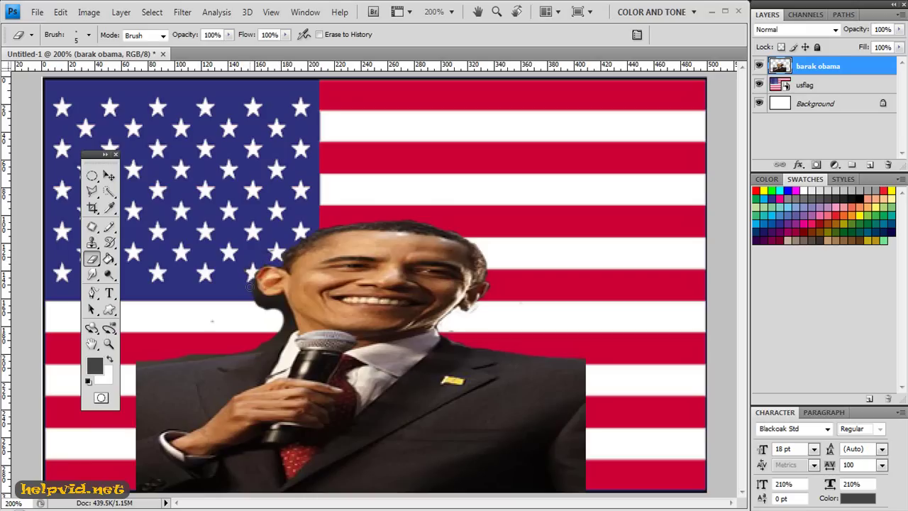
Erase dark edge pixels beside the left ear, neck and along the collar, then select the Zoom tool.
mouse_move(261, 302)
left_mouse_down()
mouse_move(278, 299)
mouse_move(280, 308)
left_mouse_up()
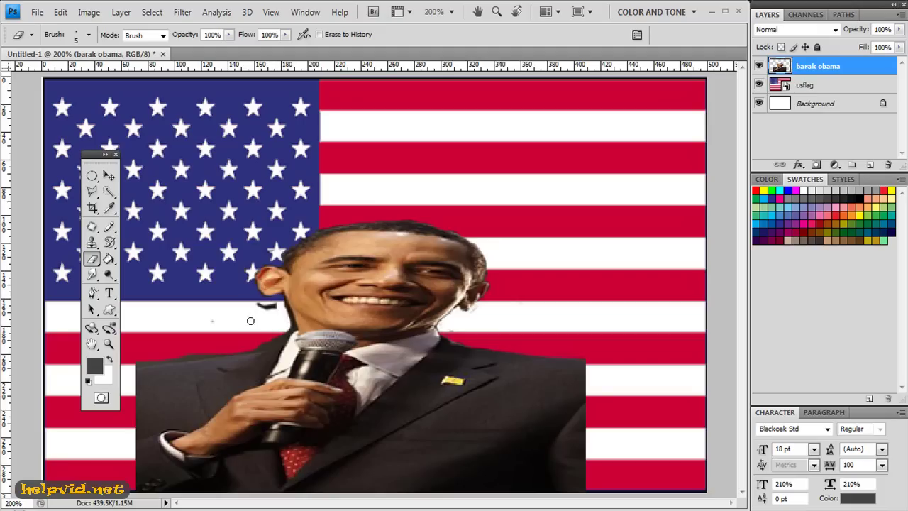
left_click_drag(263, 305, 274, 306)
left_click_drag(288, 328, 283, 307)
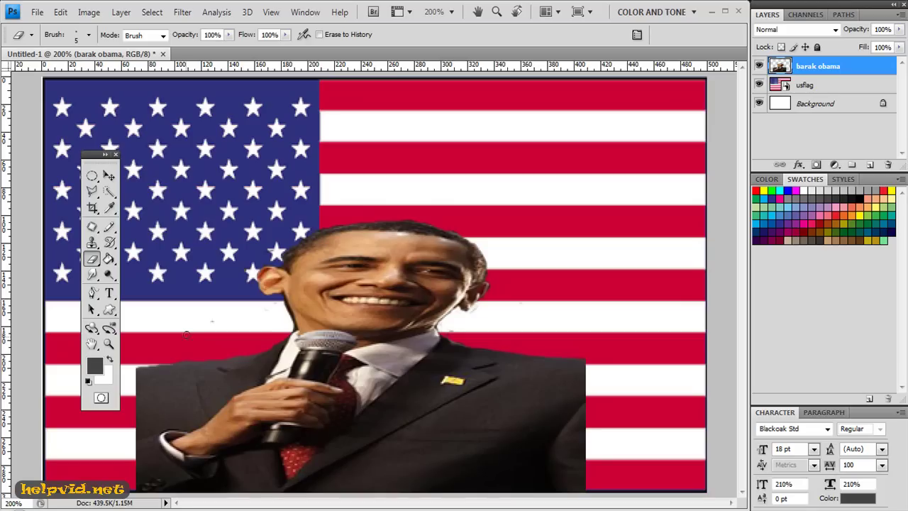
left_click(108, 344)
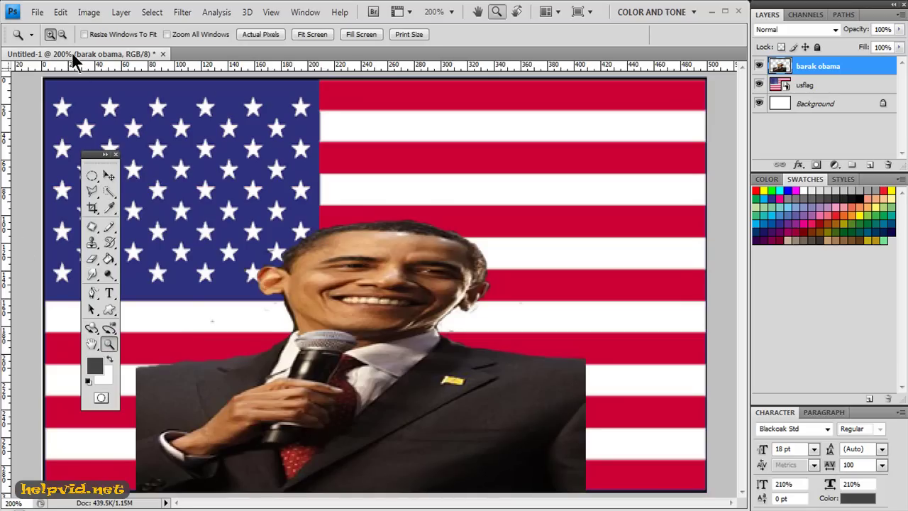
Zoom out to 100% to view the whole flag and Obama composition, then select the Move tool.
left_click(391, 338, "alt")
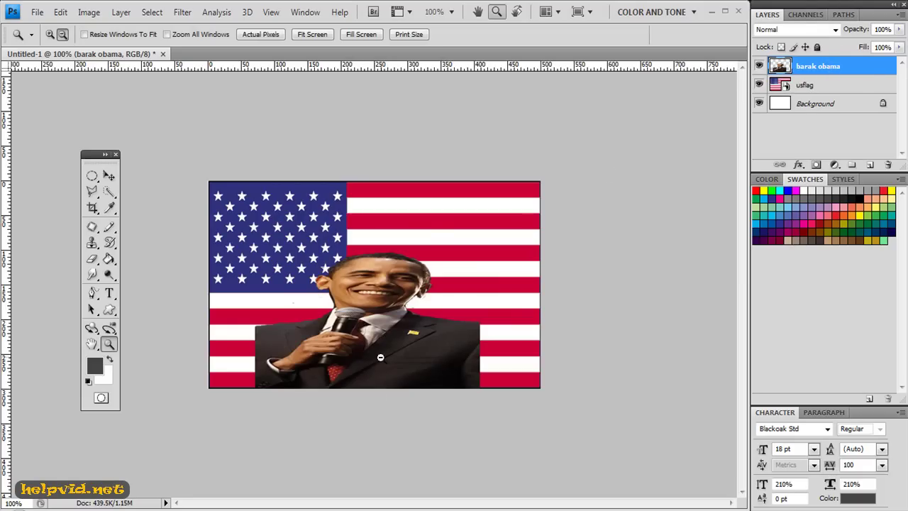
left_click(111, 178)
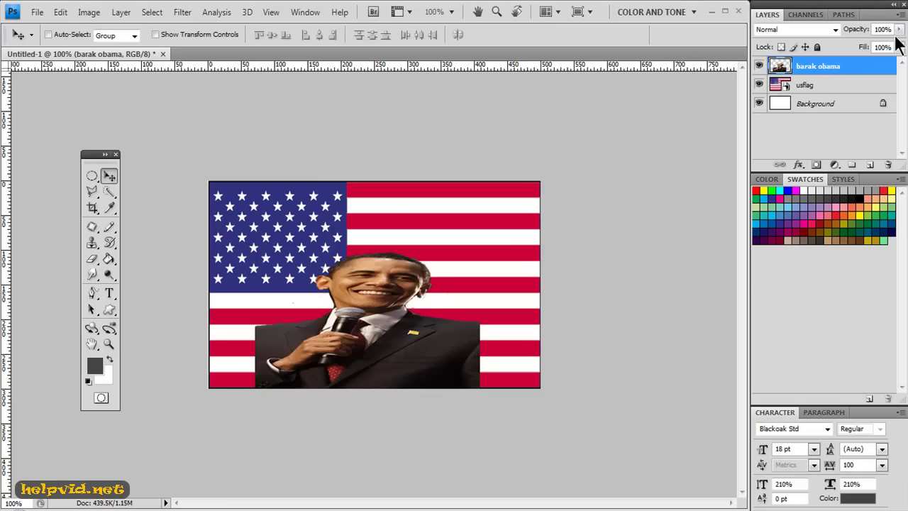
Drop the barak obama layer's opacity to 67% so the flag stripes show through the portrait.
left_click(899, 29)
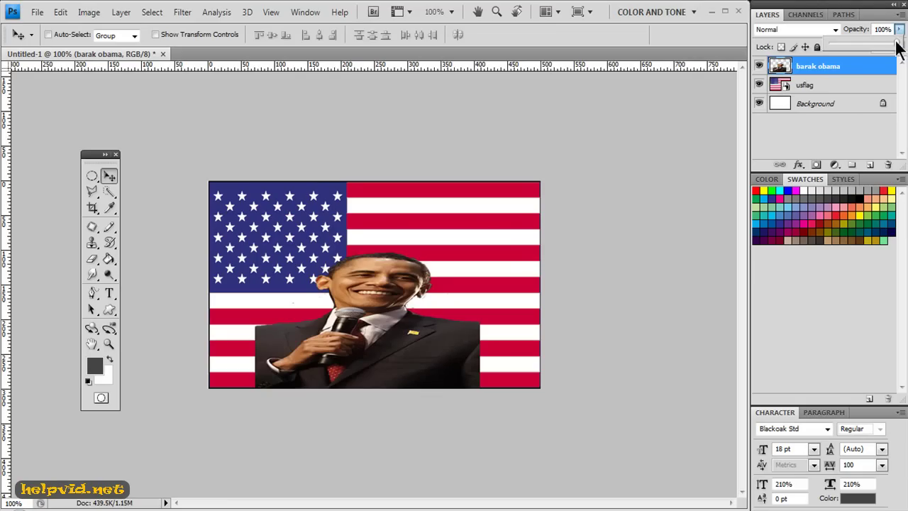
left_click_drag(895, 45, 877, 45)
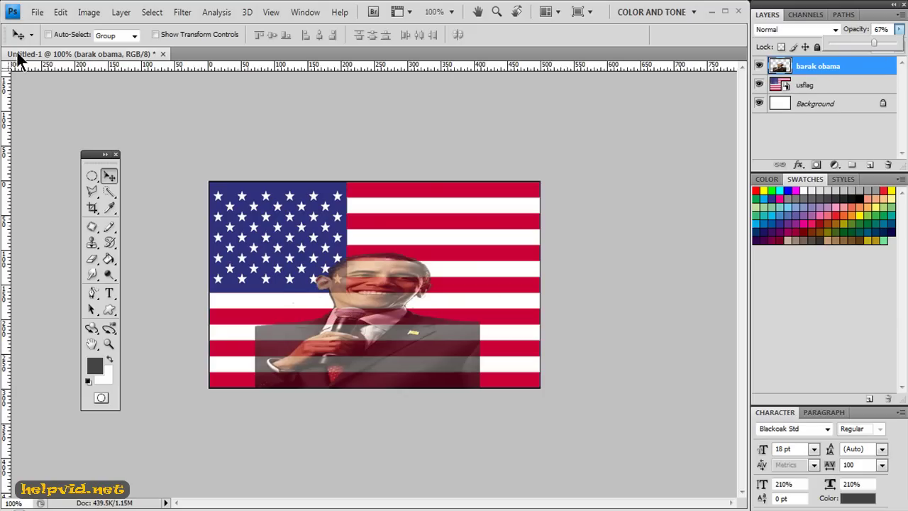
left_click(37, 13)
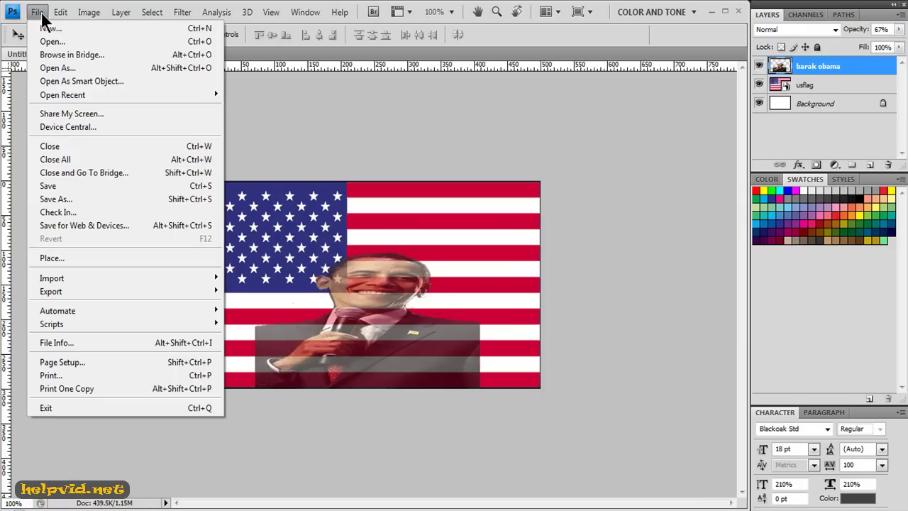
Free Transform the Obama layer to 83.4% width, shifted to X 238 px over the flag.
mouse_move(60, 9)
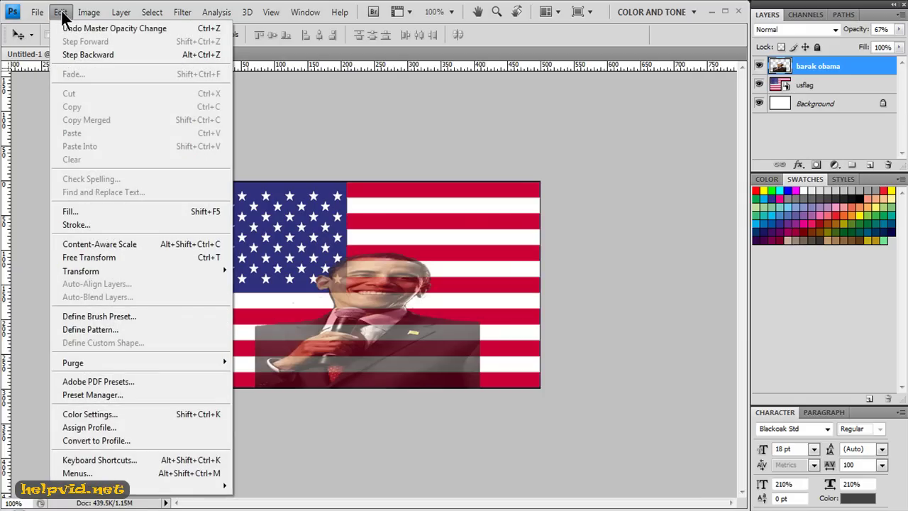
left_click(107, 258)
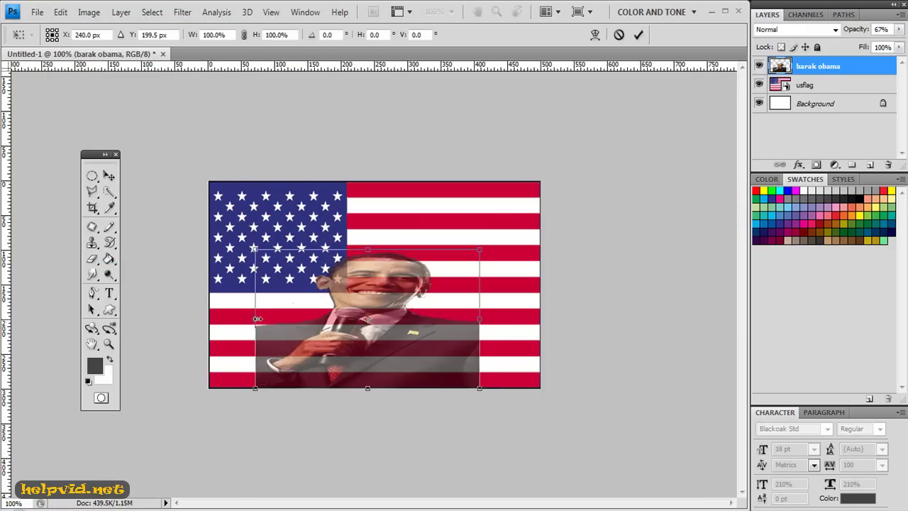
left_click_drag(254, 320, 284, 320)
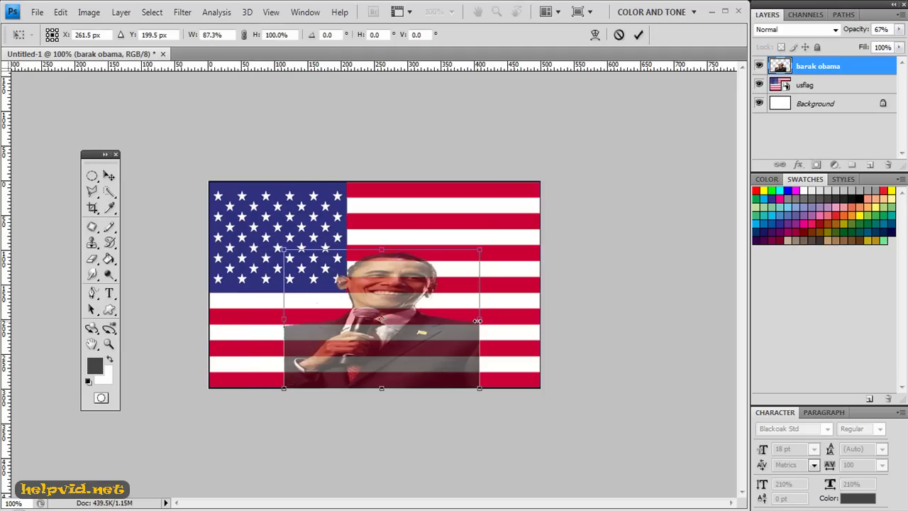
mouse_move(479, 321)
left_mouse_down()
mouse_move(464, 323)
mouse_move(472, 323)
left_mouse_up()
left_click_drag(408, 344, 397, 345)
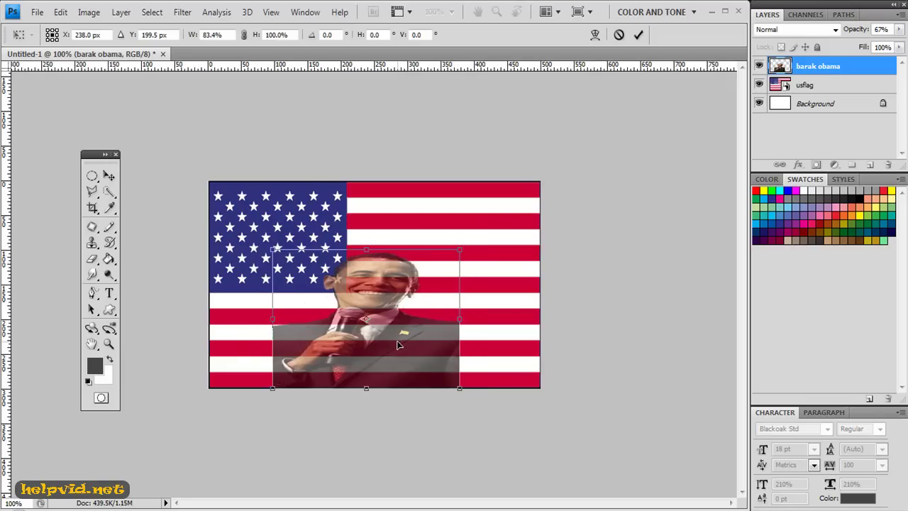
right_click(391, 299)
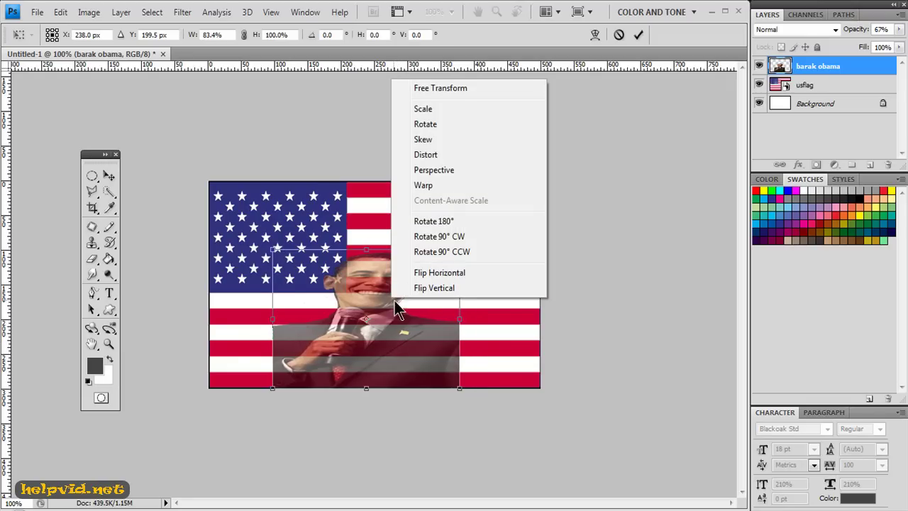
left_click(426, 88)
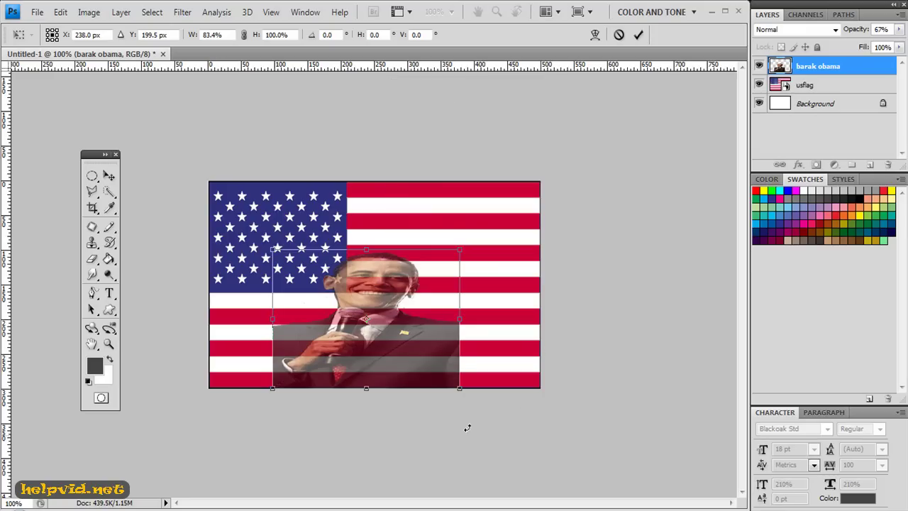